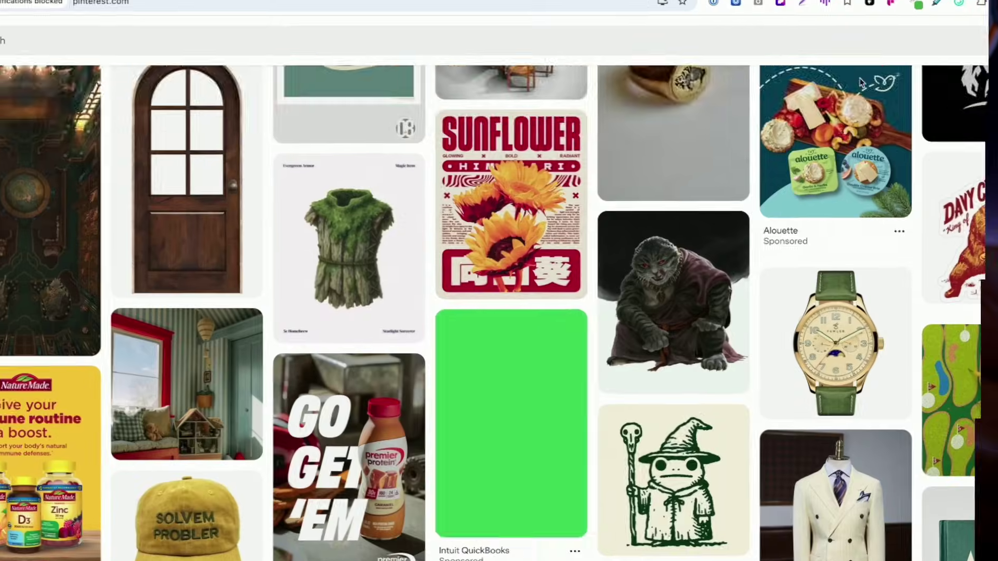
# Jump to the Good Fight Creative 'Words From Our Clients' section and scroll through the client cards.
pyautogui.scroll(-12, 858, 89)
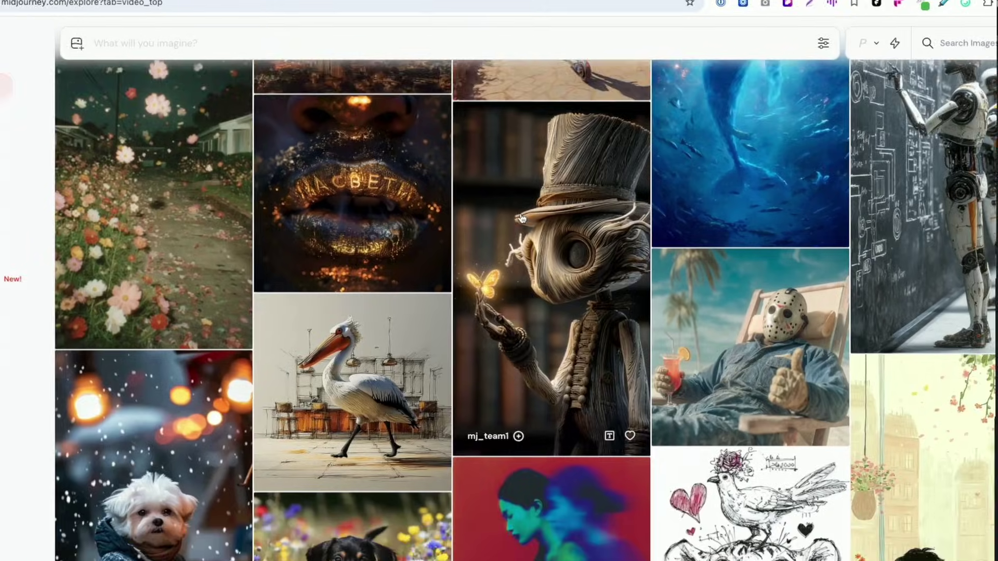
pyautogui.scroll(-5, 521, 222)
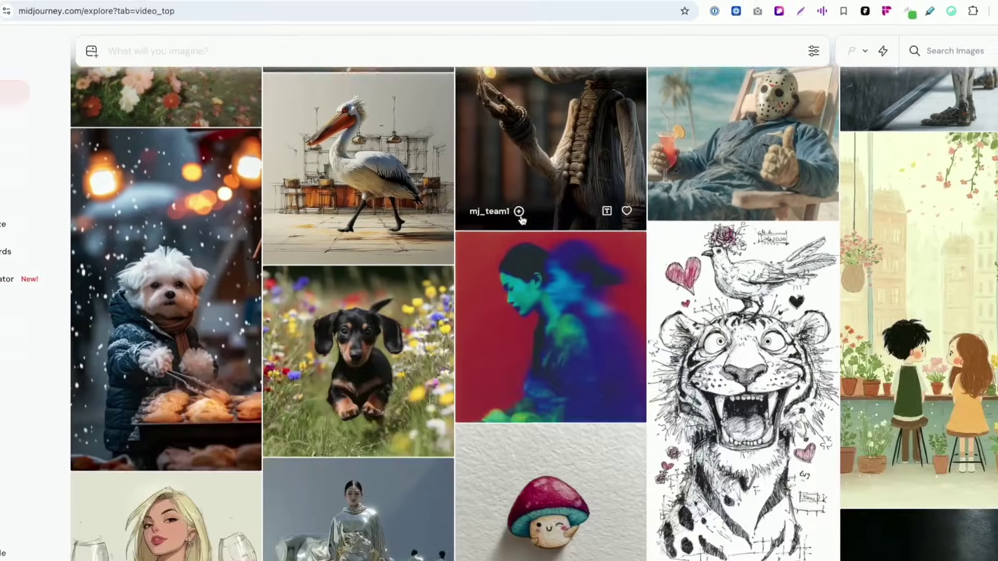
pyautogui.scroll(-5, 521, 222)
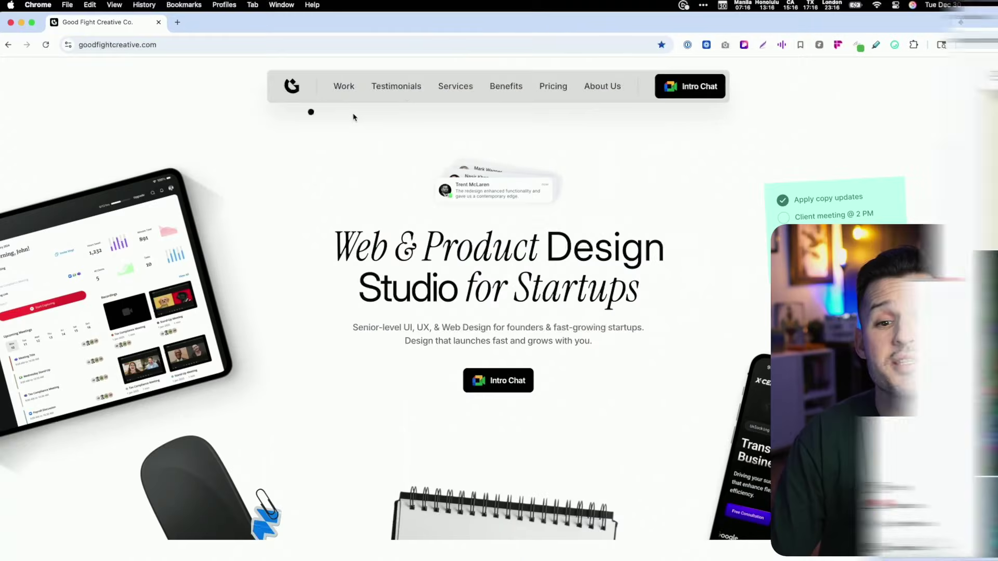
pyautogui.click(404, 93)
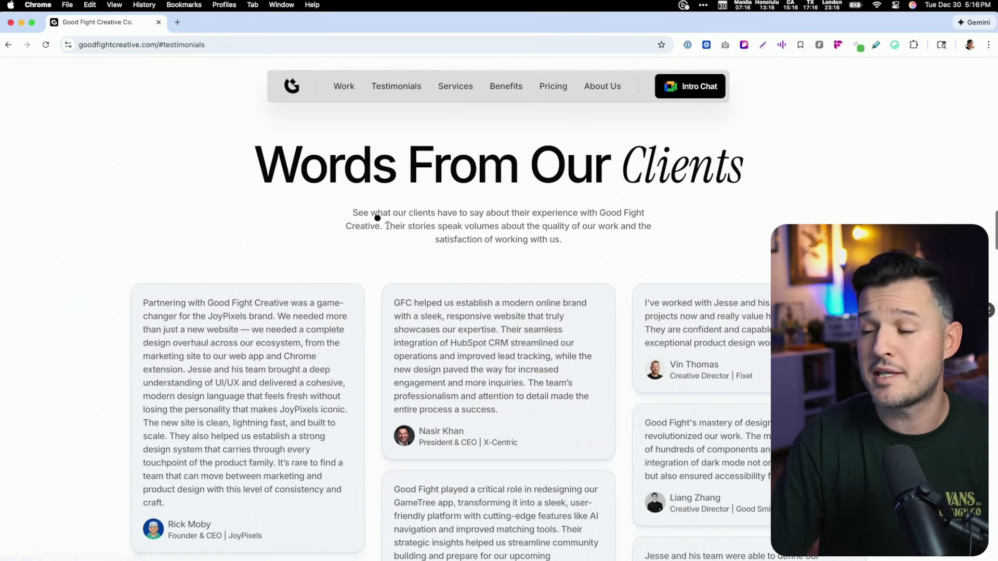
pyautogui.scroll(-5, 364, 225)
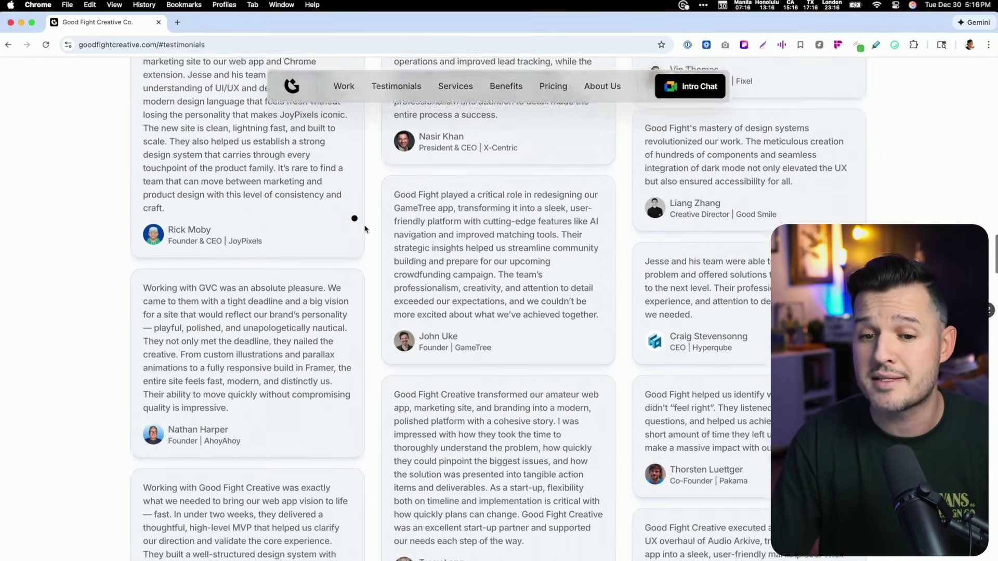
pyautogui.scroll(2, 365, 228)
pyautogui.scroll(1, 365, 229)
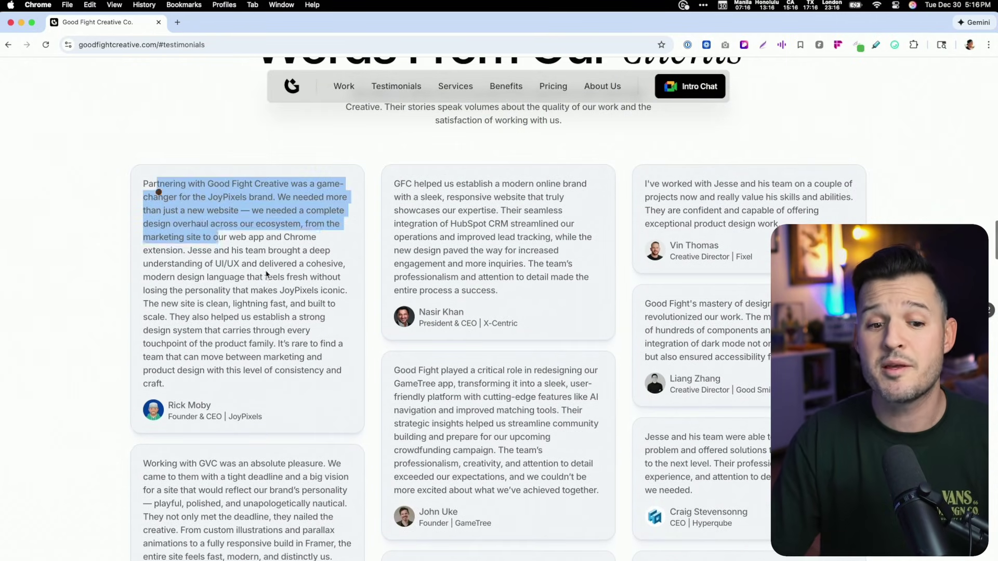
pyautogui.scroll(-4, 307, 314)
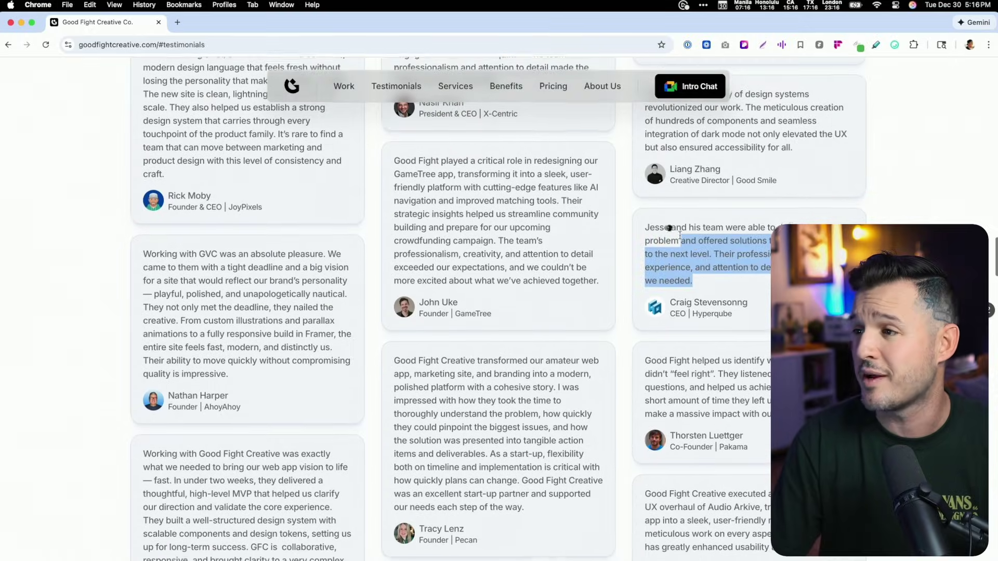
pyautogui.click(680, 234)
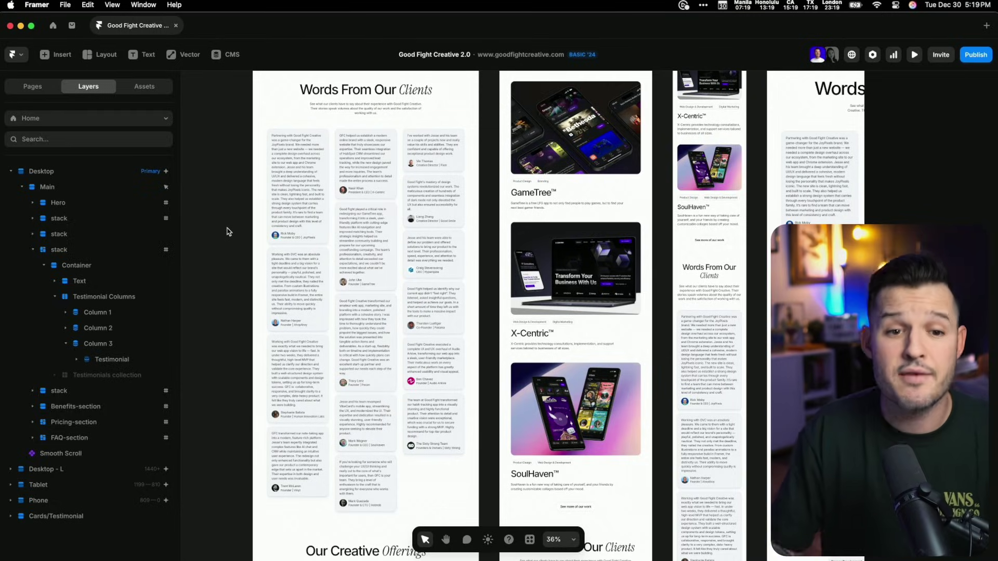
# Show the Testimonials collection items in the project's CMS.
pyautogui.click(214, 55)
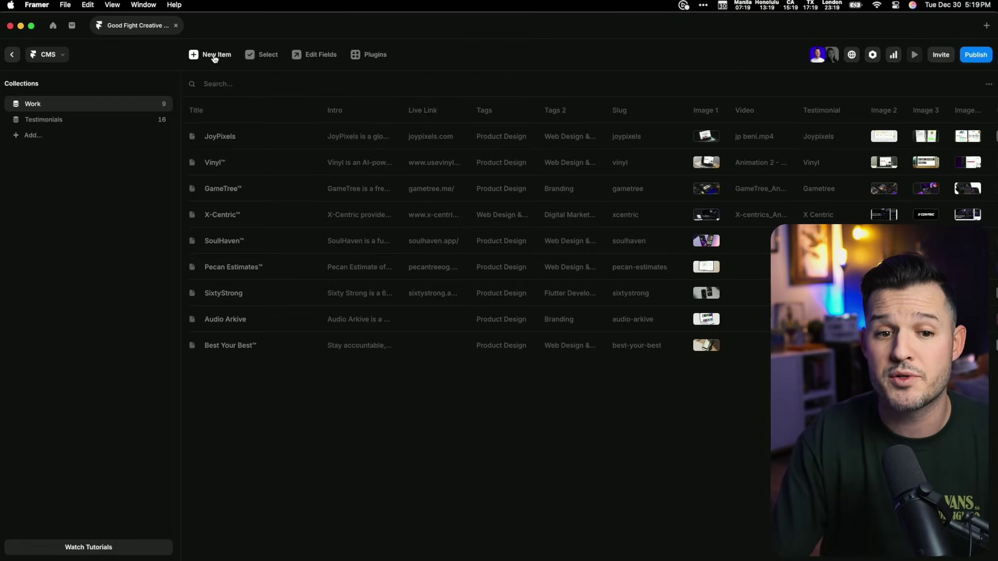
pyautogui.click(26, 121)
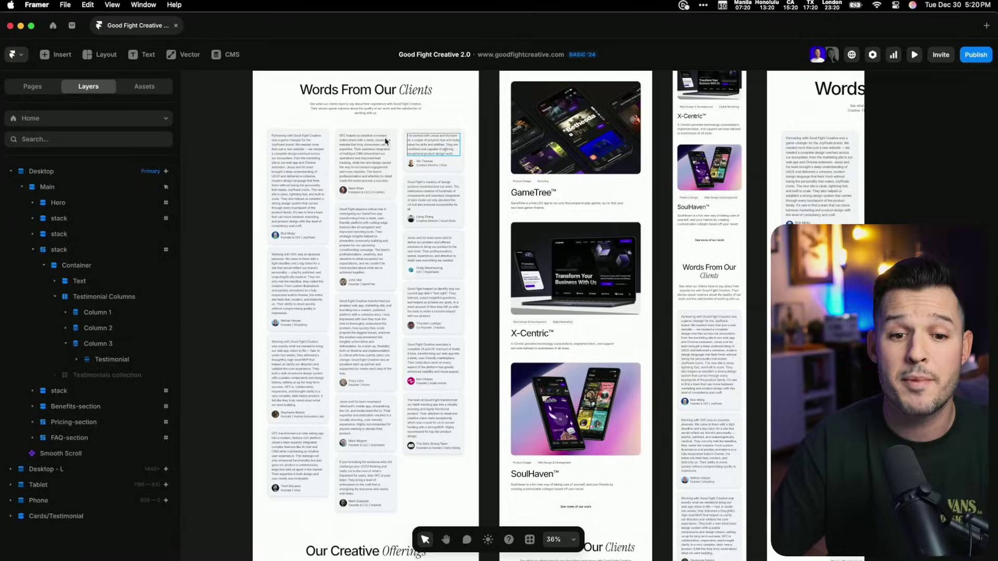
pyautogui.hscroll(-10, 386, 141)
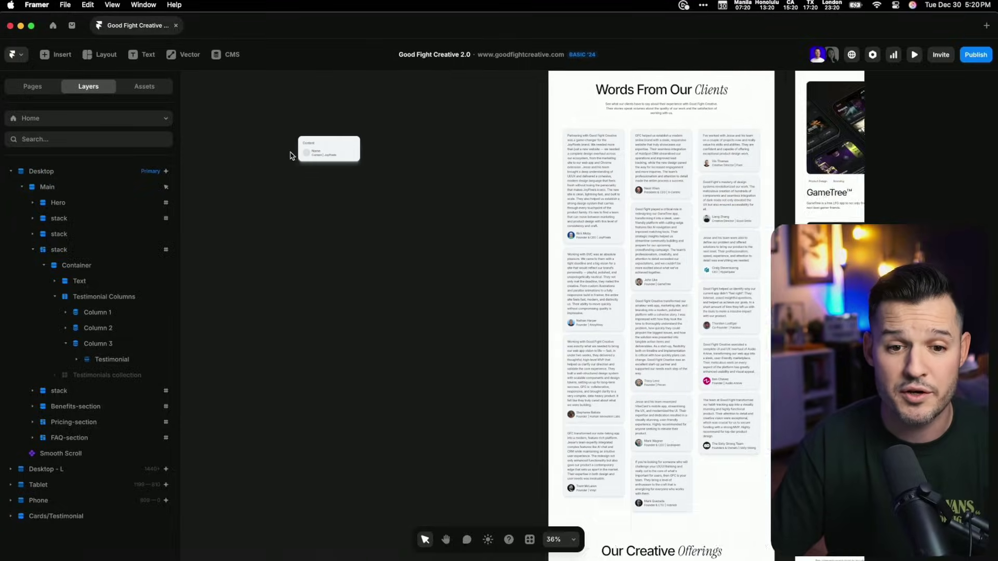
# Move the Cards/Testimonial component aside and drop a Testimonials collection list onto the canvas.
pyautogui.moveTo(412, 131); pyautogui.dragTo(542, 160)
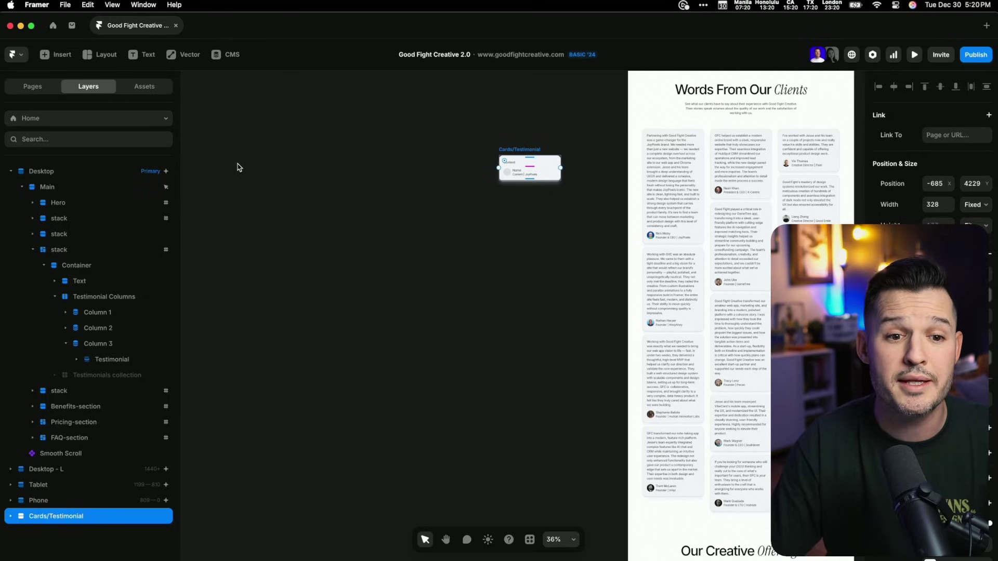
pyautogui.click(52, 61)
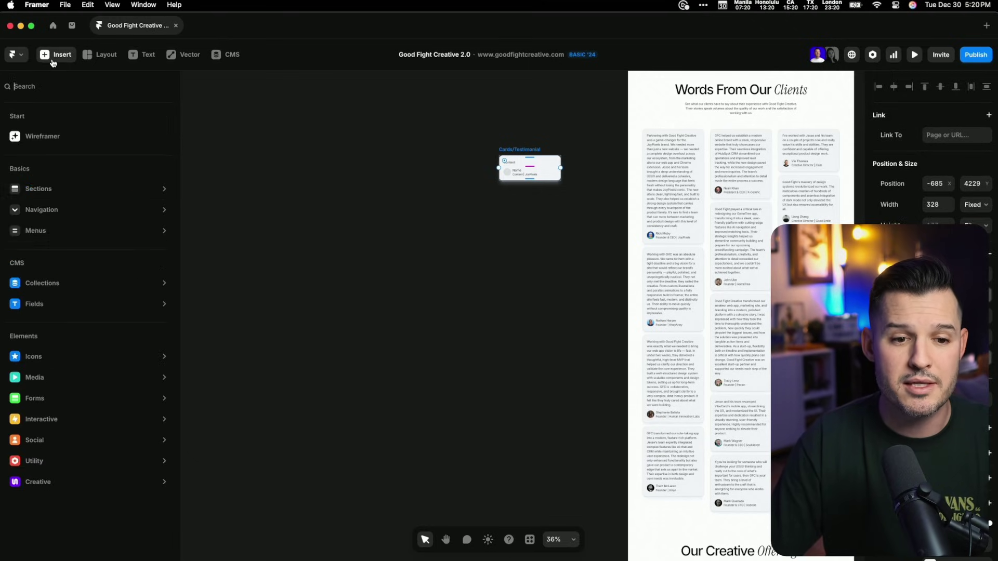
pyautogui.moveTo(247, 154); pyautogui.dragTo(451, 227)
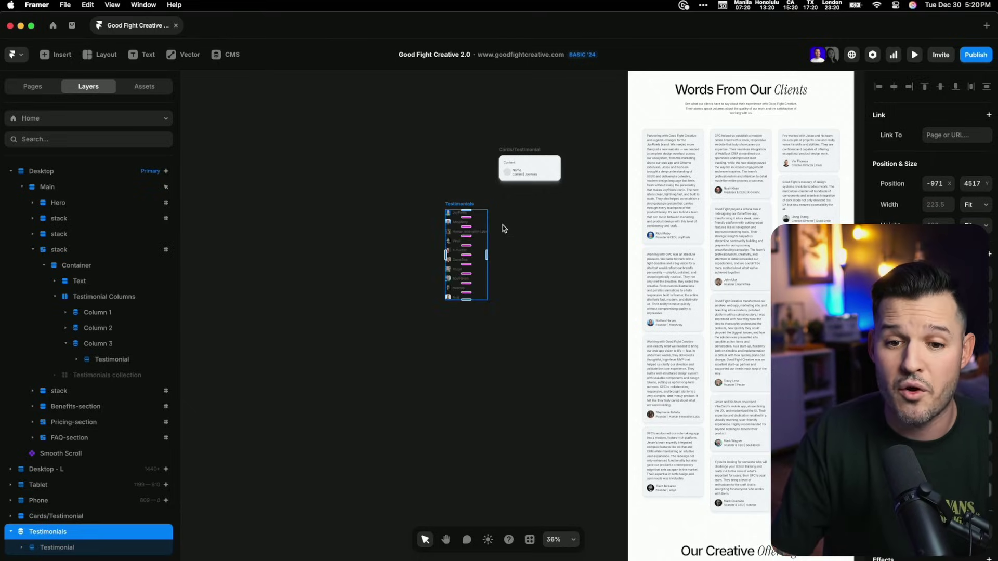
pyautogui.scroll(5, 501, 226)
# Cut the Cards/Testimonial component, delete the Image and Company layers, and paste the card into Testimonial.
pyautogui.click(509, 125)
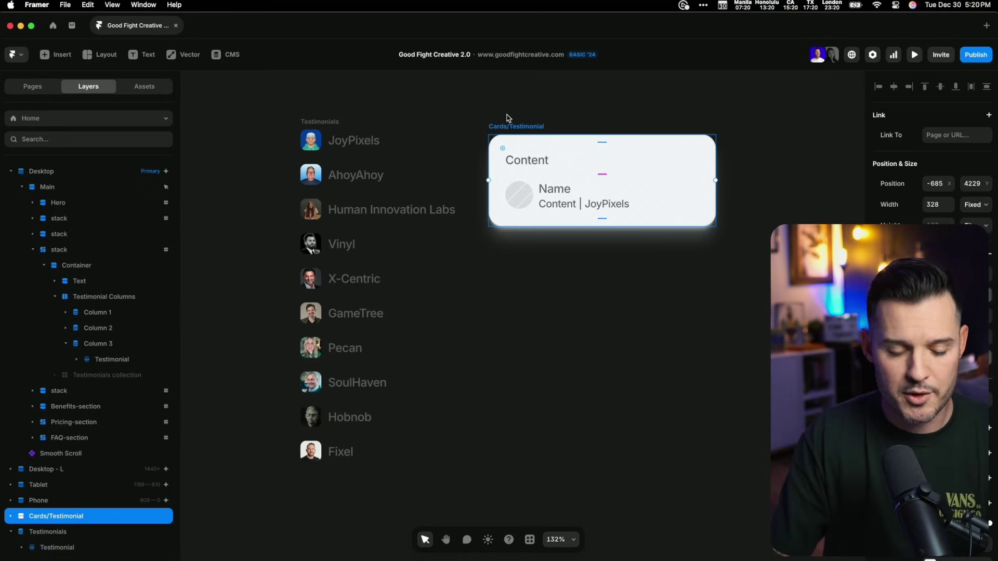
pyautogui.press('Delete')
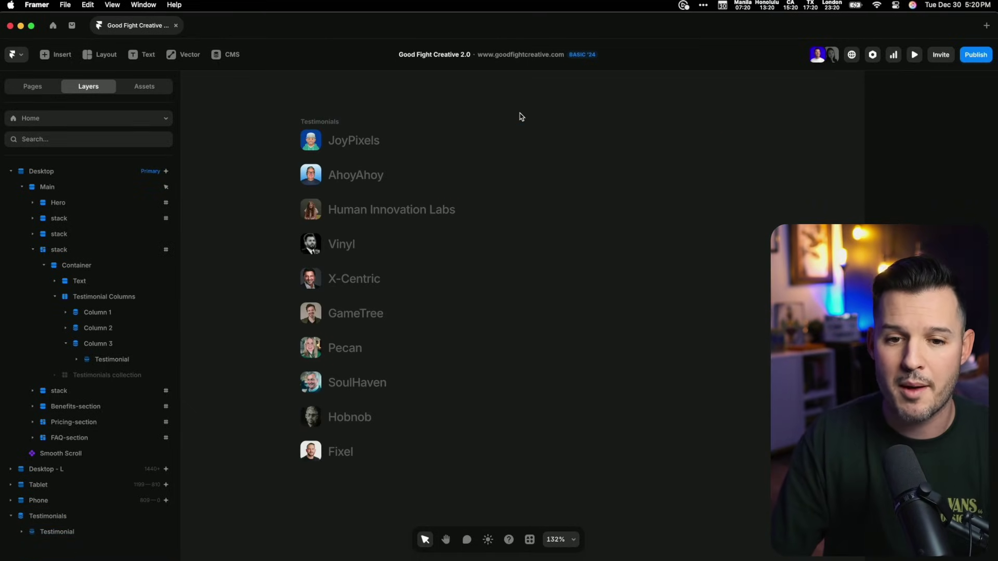
pyautogui.click(332, 122)
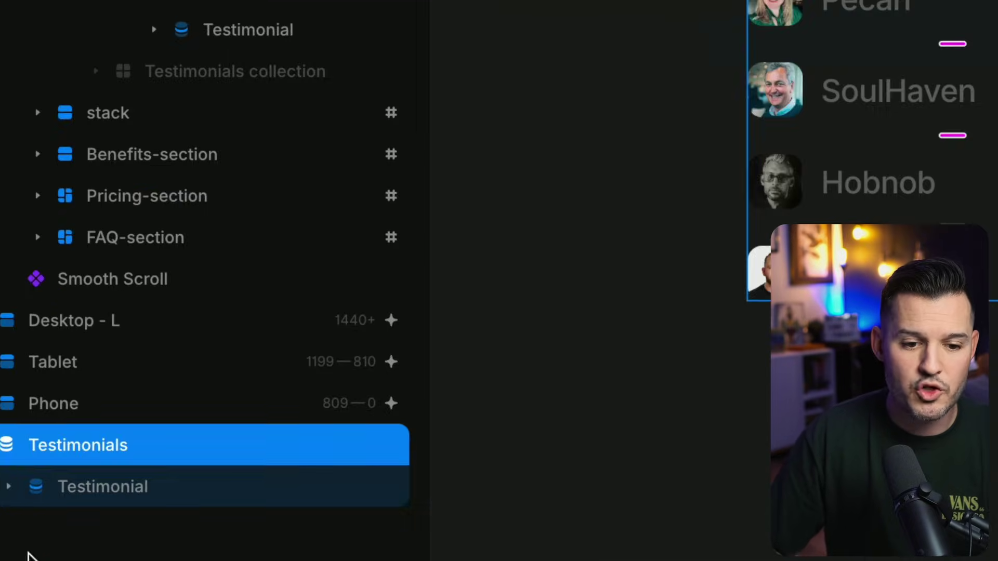
pyautogui.click(21, 532)
pyautogui.click(47, 534)
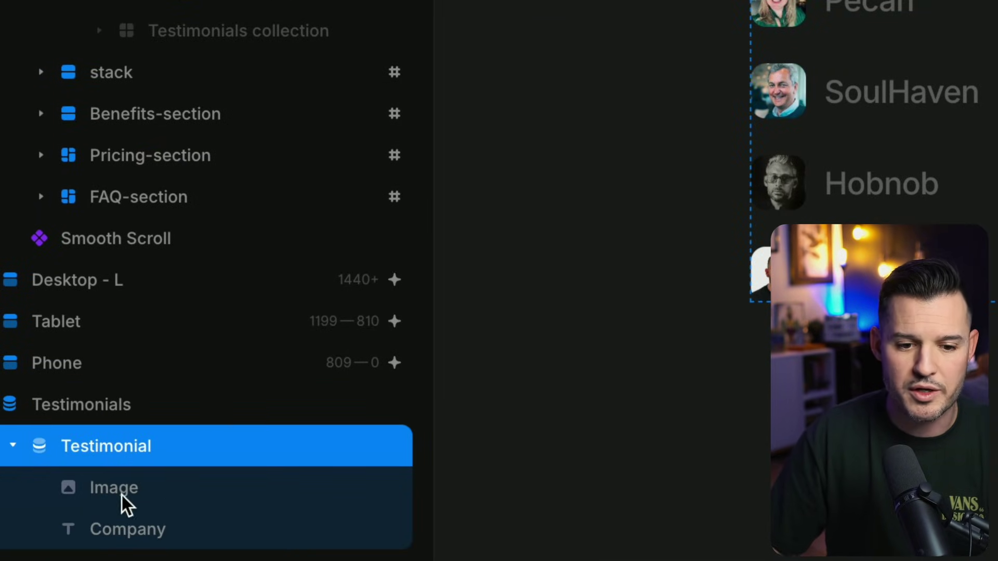
pyautogui.click(121, 484)
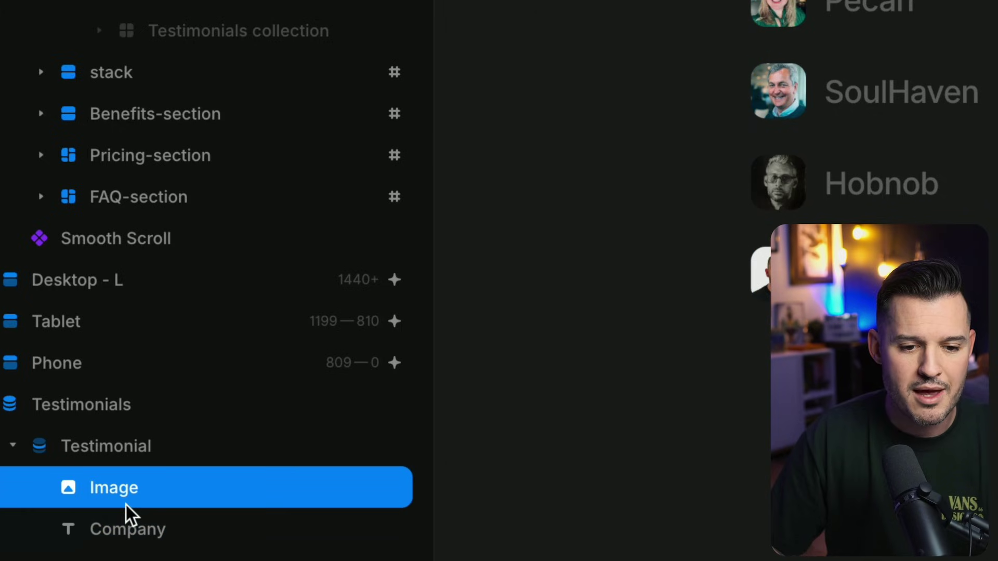
pyautogui.keyDown('shift'); pyautogui.click(126, 509); pyautogui.keyUp('shift')
pyautogui.press('Delete')
pyautogui.click(126, 492)
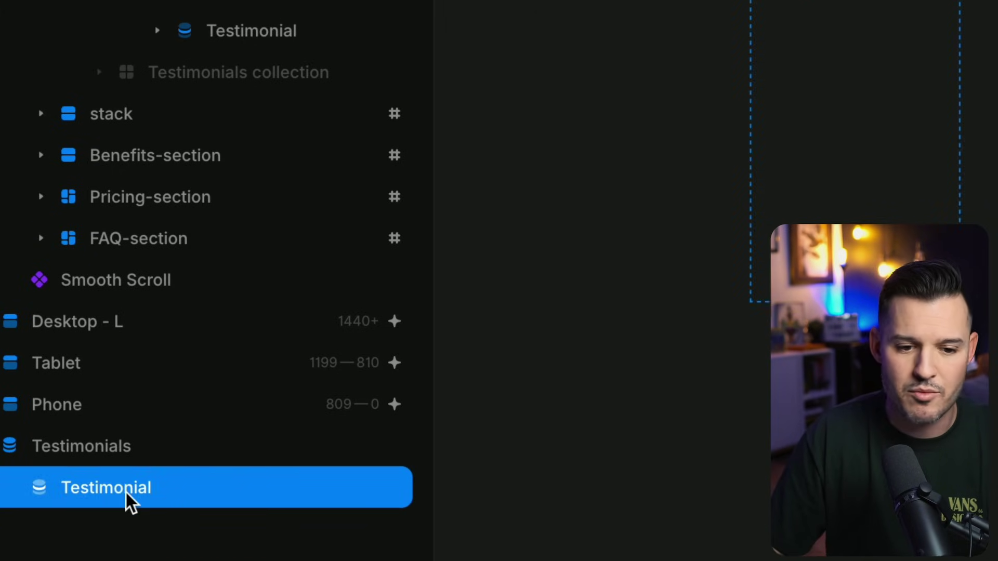
pyautogui.hotkey('ctrl', 'v')
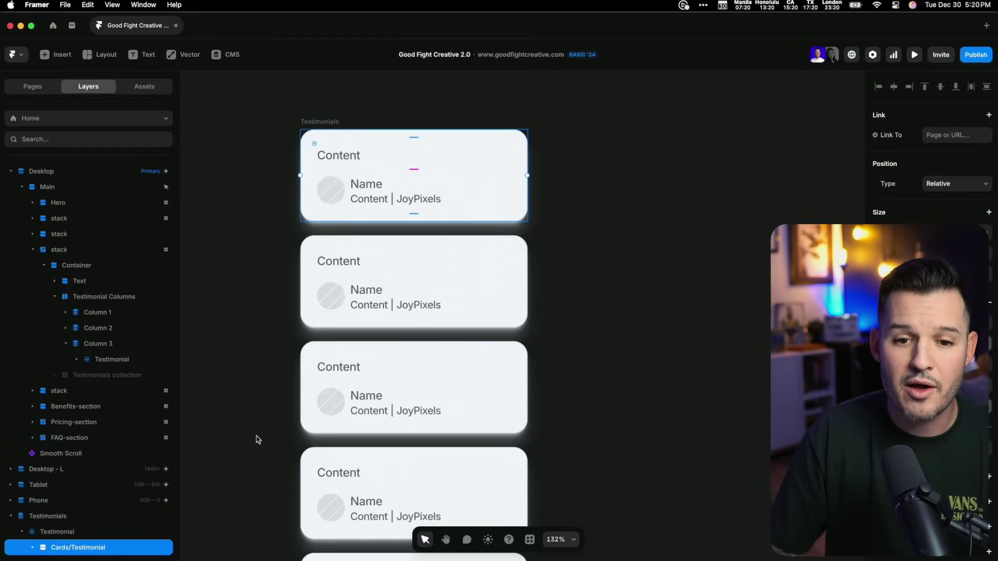
# Move the Testimonials list right and bind the card's company text to the CMS Company field.
pyautogui.moveTo(334, 121); pyautogui.dragTo(431, 115)
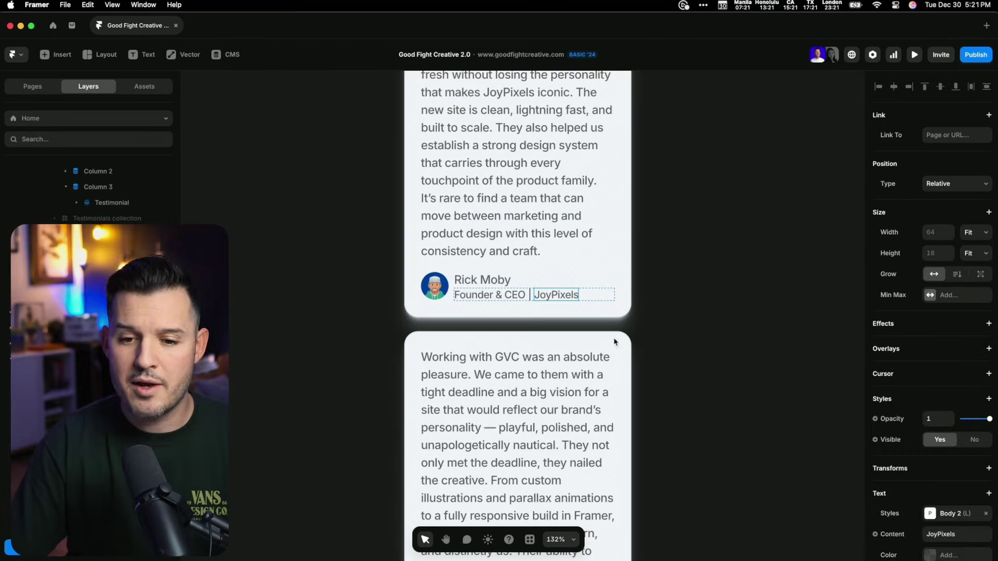
pyautogui.scroll(-3, 889, 467)
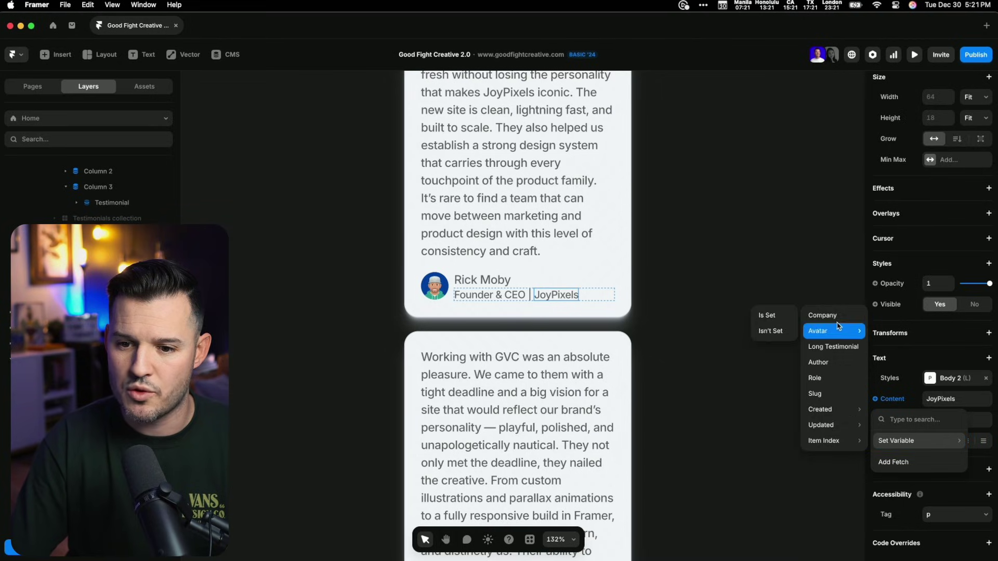
pyautogui.click(837, 322)
pyautogui.scroll(-5, 654, 351)
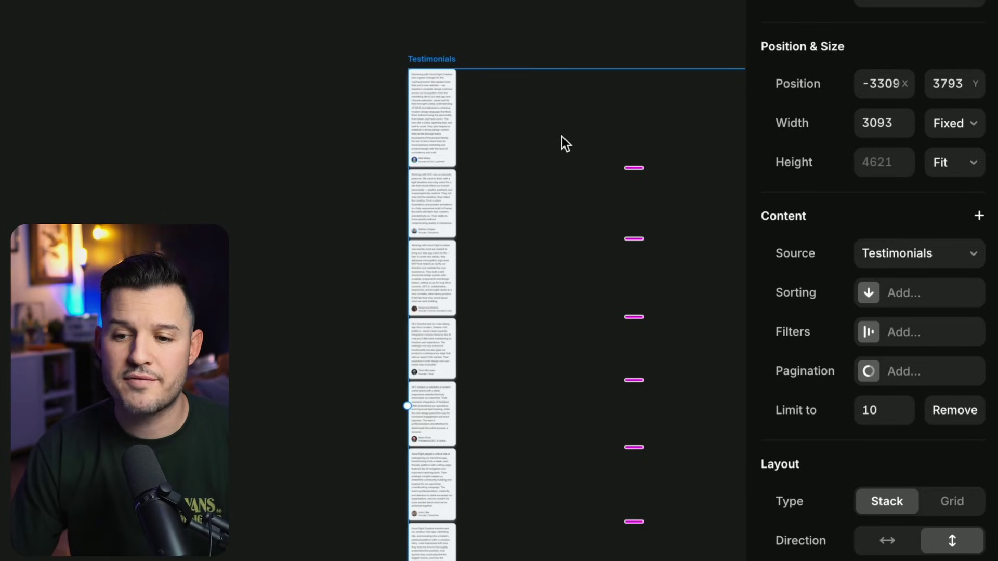
# Lay out the collection items as a masonry grid with the card column set to Fill width.
pyautogui.scroll(-7, 881, 219)
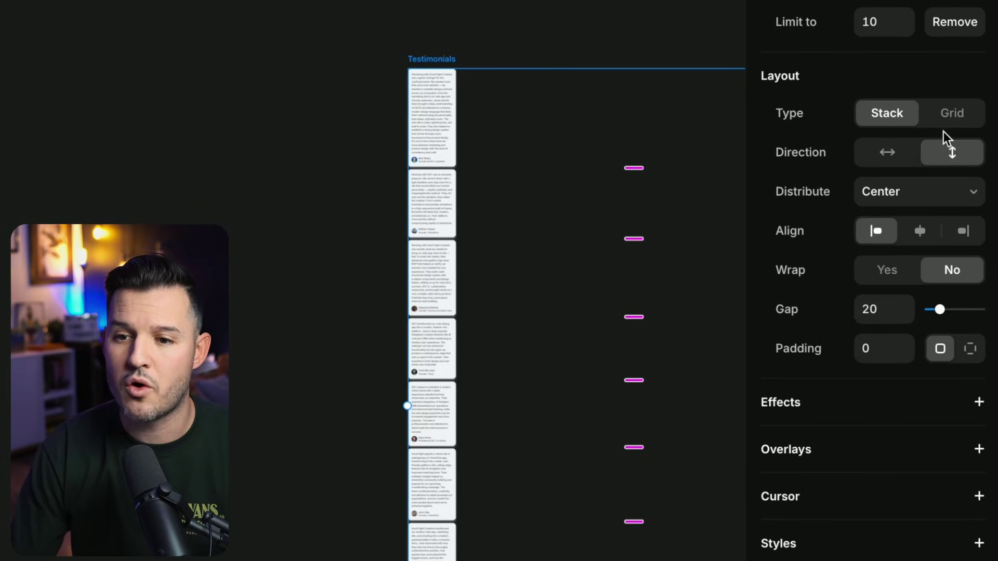
pyautogui.click(947, 125)
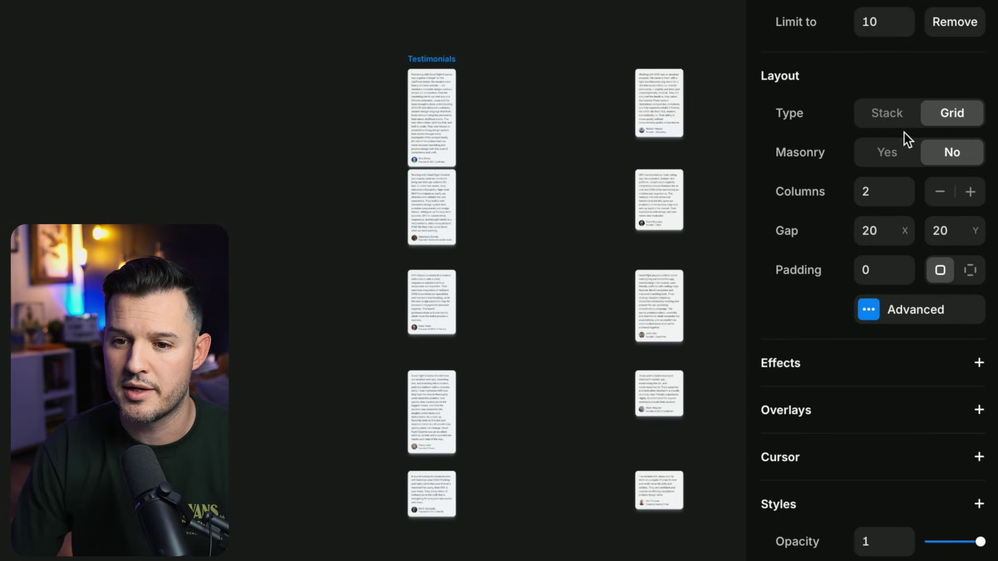
pyautogui.click(899, 153)
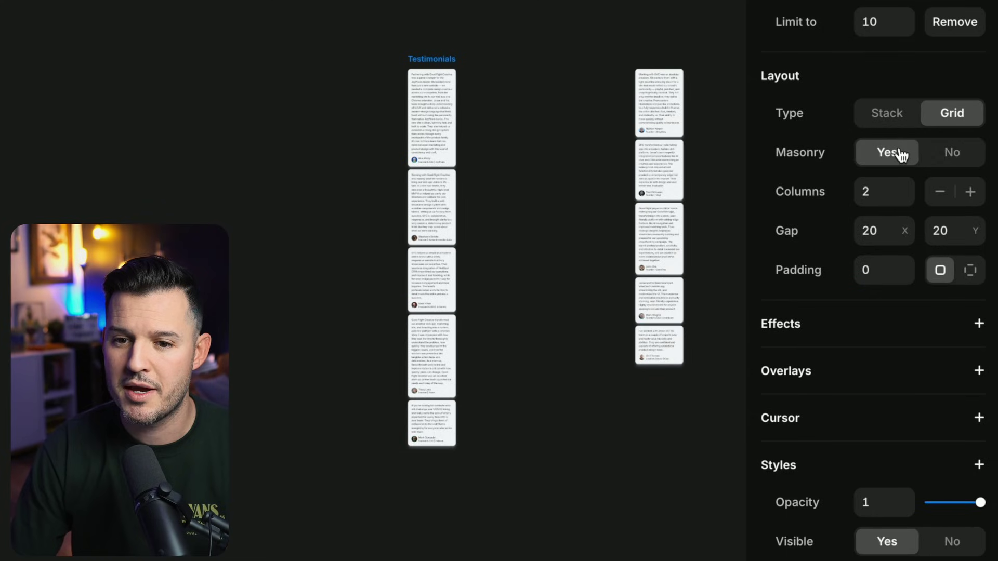
pyautogui.click(454, 74)
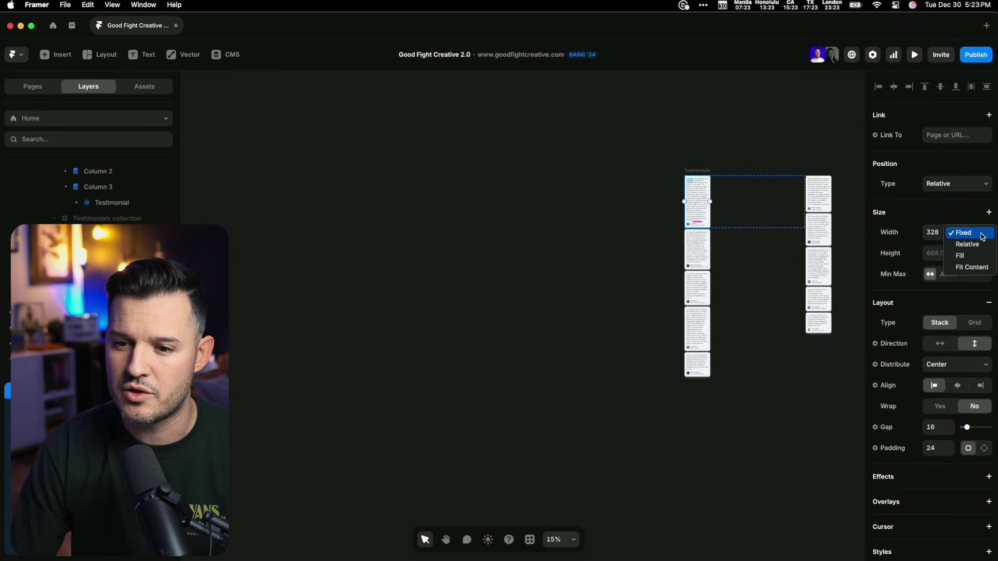
pyautogui.click(980, 255)
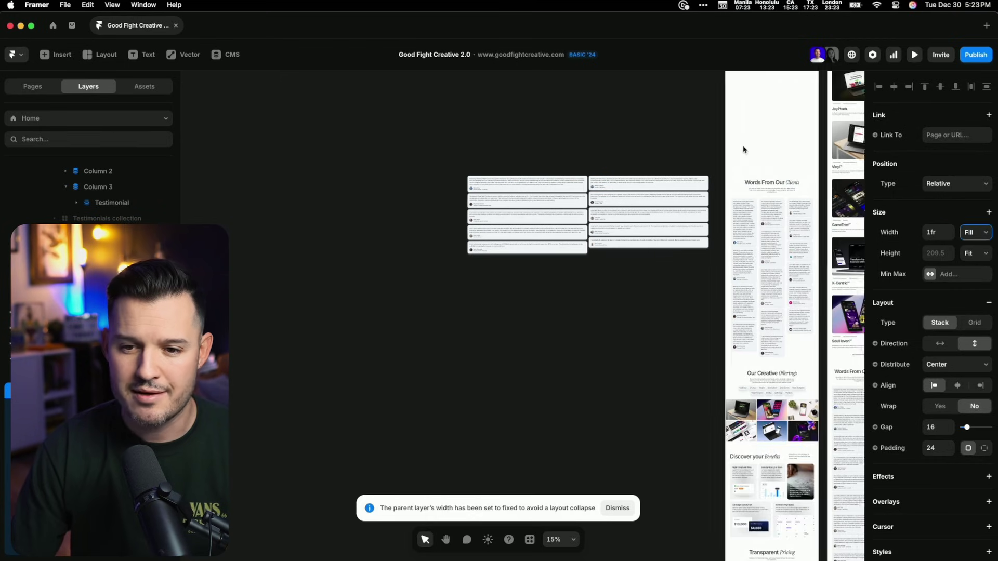
# Set the grid to three columns, remove the item limit, resize to about 1745 wide, and cut it.
pyautogui.click(456, 174)
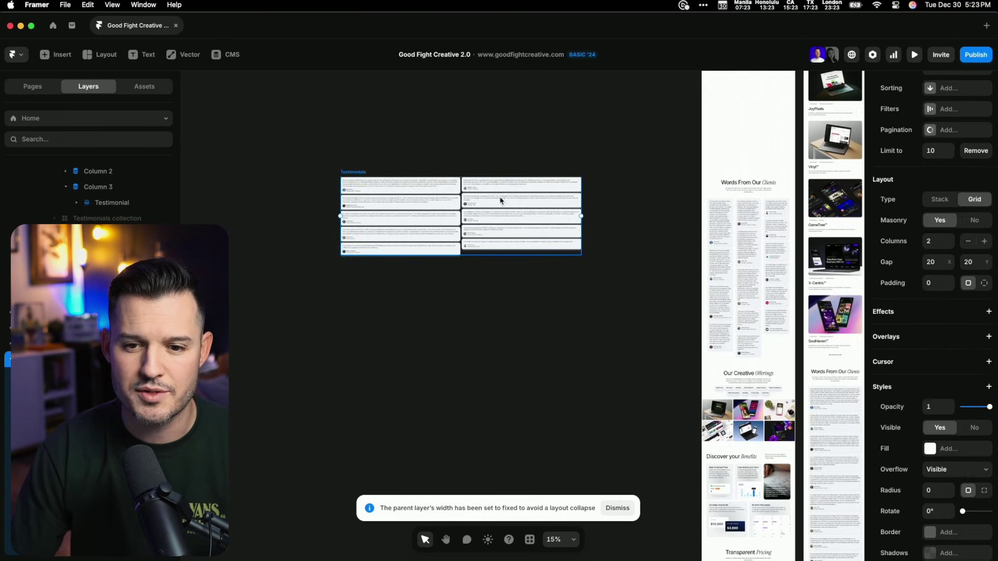
pyautogui.moveTo(582, 216); pyautogui.dragTo(466, 228)
pyautogui.click(984, 241)
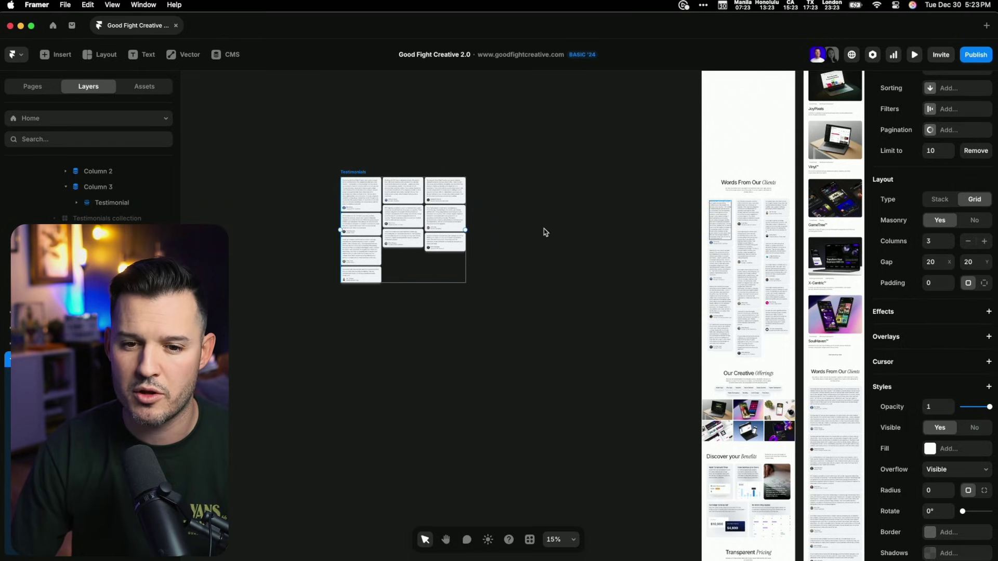
pyautogui.moveTo(356, 173); pyautogui.dragTo(488, 180)
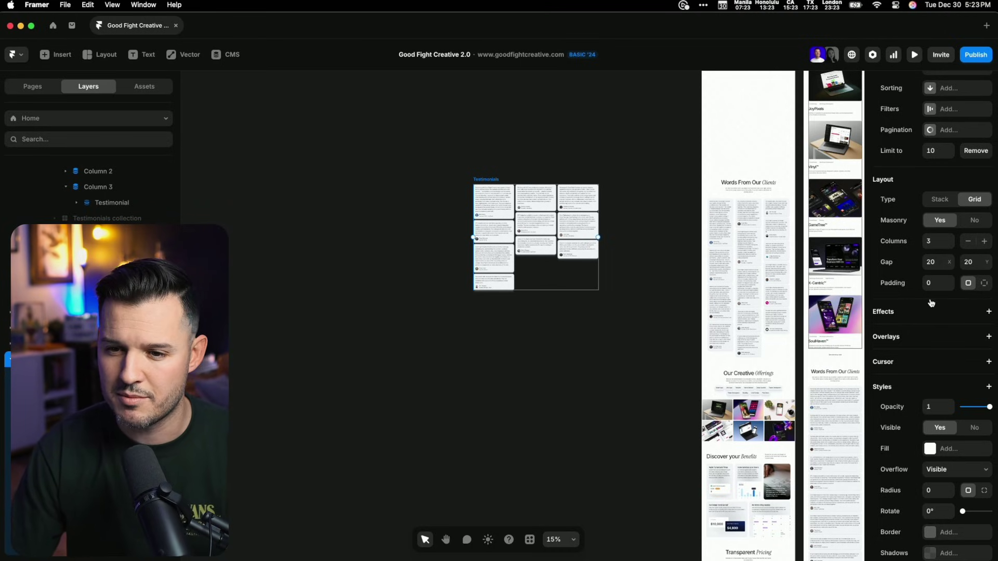
pyautogui.scroll(5, 932, 302)
pyautogui.click(972, 363)
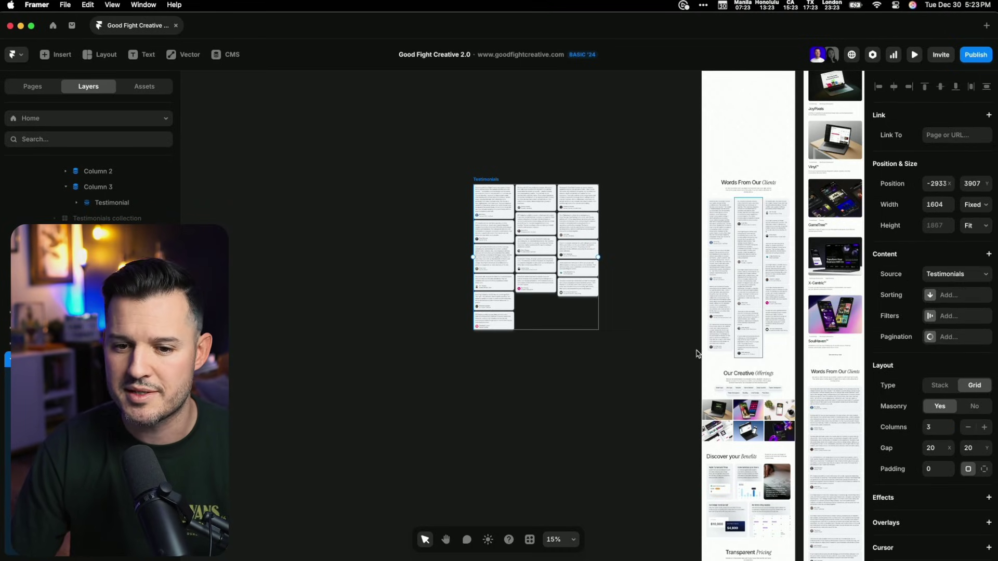
pyautogui.moveTo(600, 257)
pyautogui.mouseDown()
pyautogui.moveTo(540, 257)
pyautogui.moveTo(638, 254)
pyautogui.moveTo(558, 249)
pyautogui.moveTo(602, 247)
pyautogui.mouseUp()
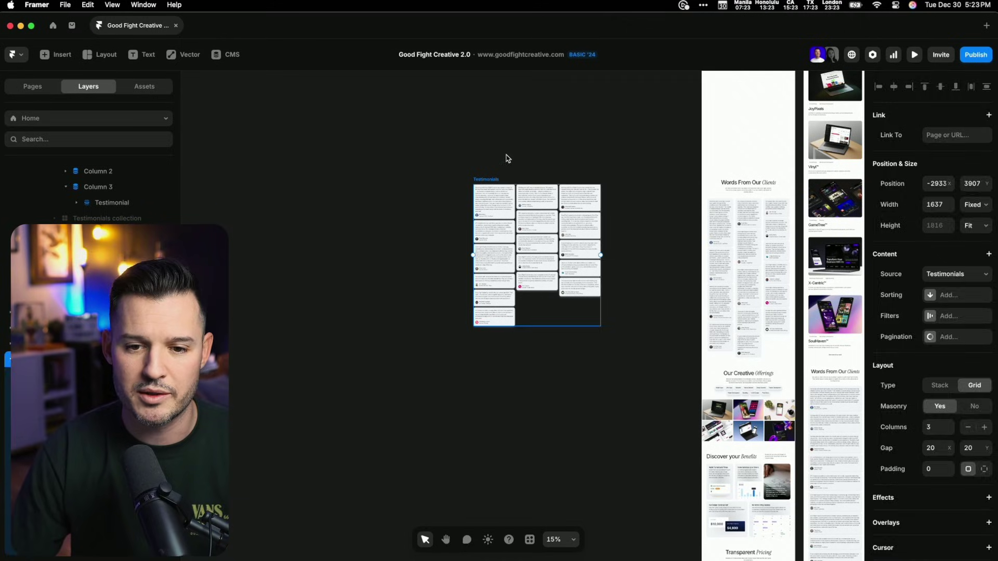
pyautogui.press('BackSpace')
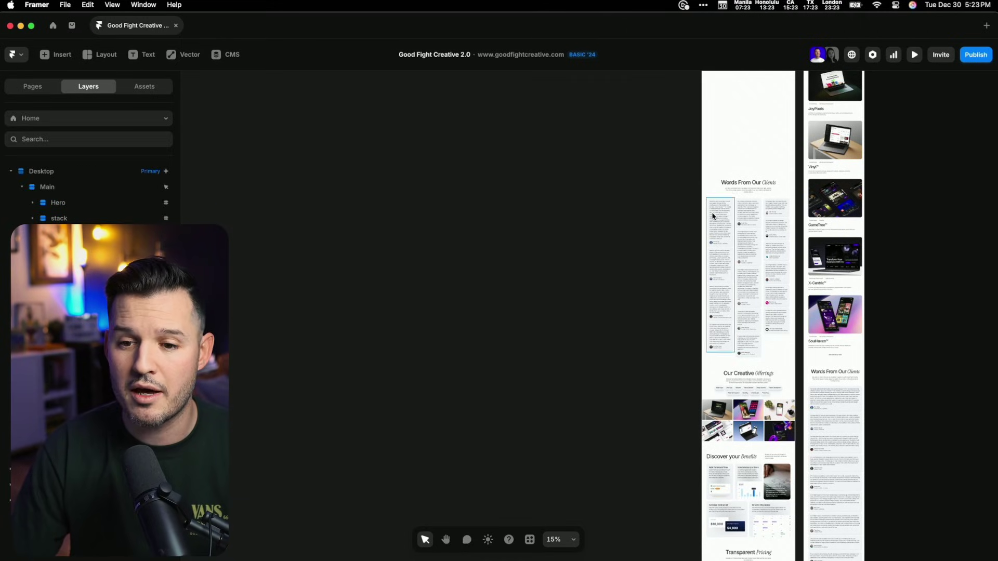
# Paste the masonry grid into the testimonials section, move it to the top, and set Width to Fill.
pyautogui.click(735, 209)
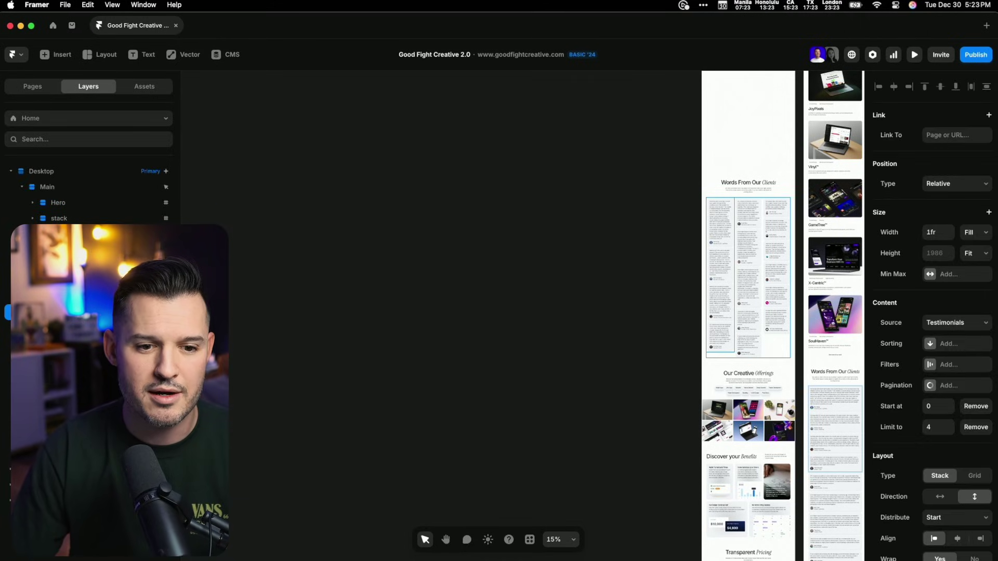
pyautogui.press('Escape')
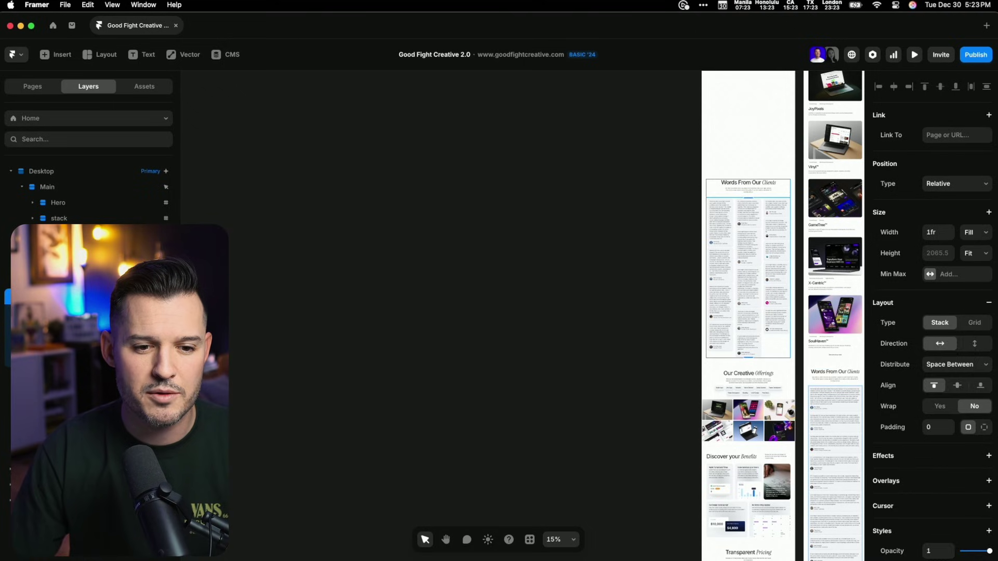
pyautogui.press('Escape')
pyautogui.press('cmd+v')
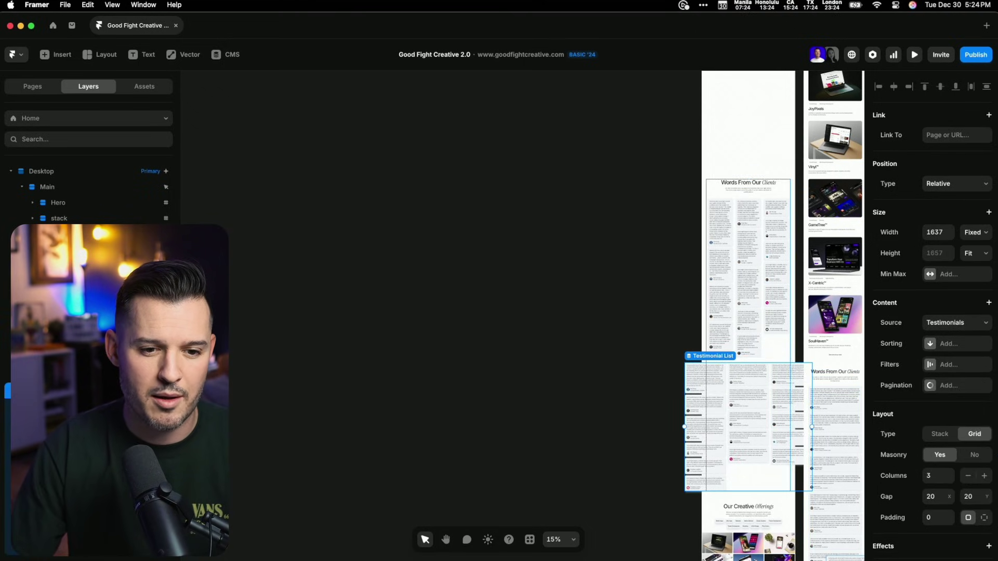
pyautogui.press('Up')
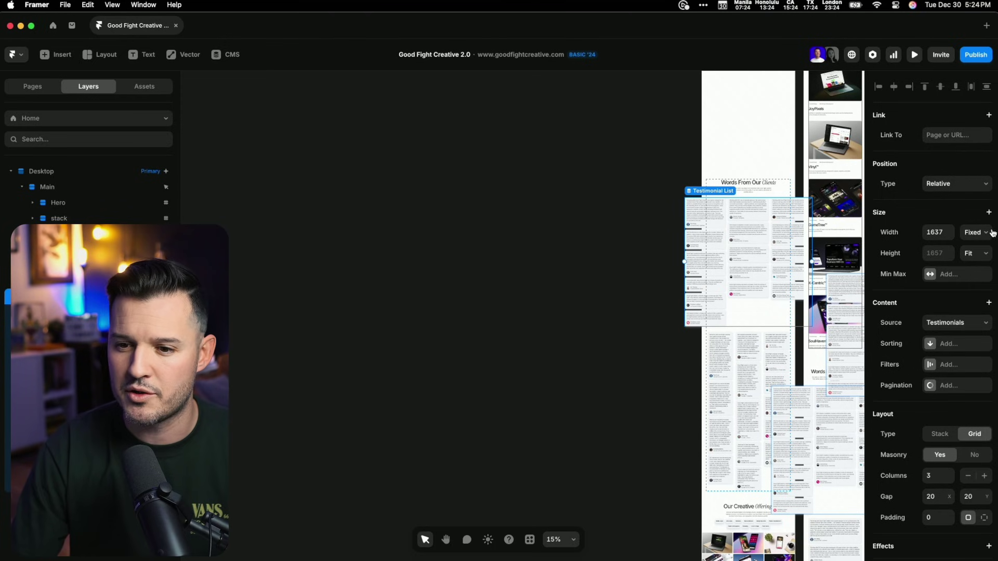
pyautogui.click(981, 254)
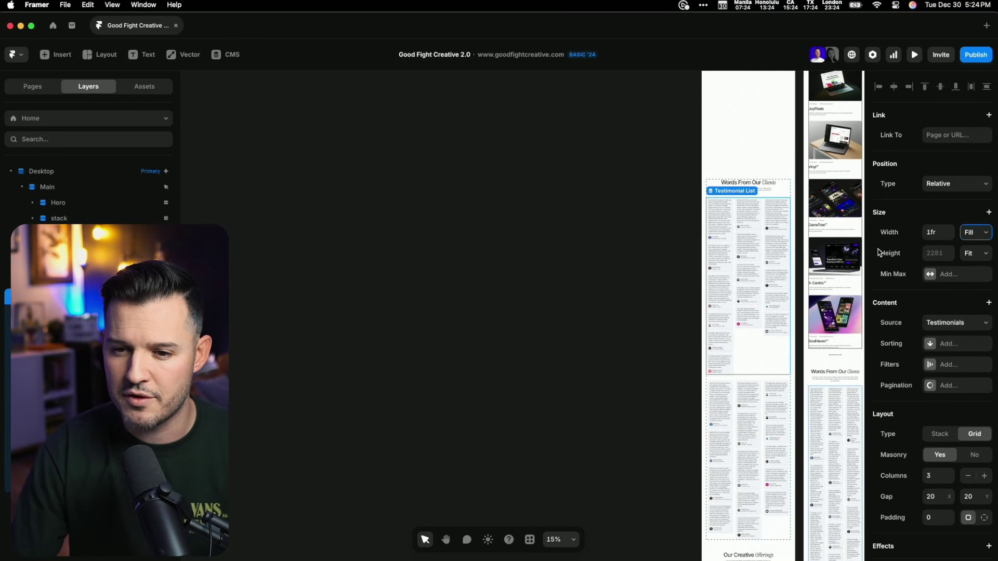
pyautogui.scroll(2, 807, 235)
pyautogui.scroll(8, 811, 234)
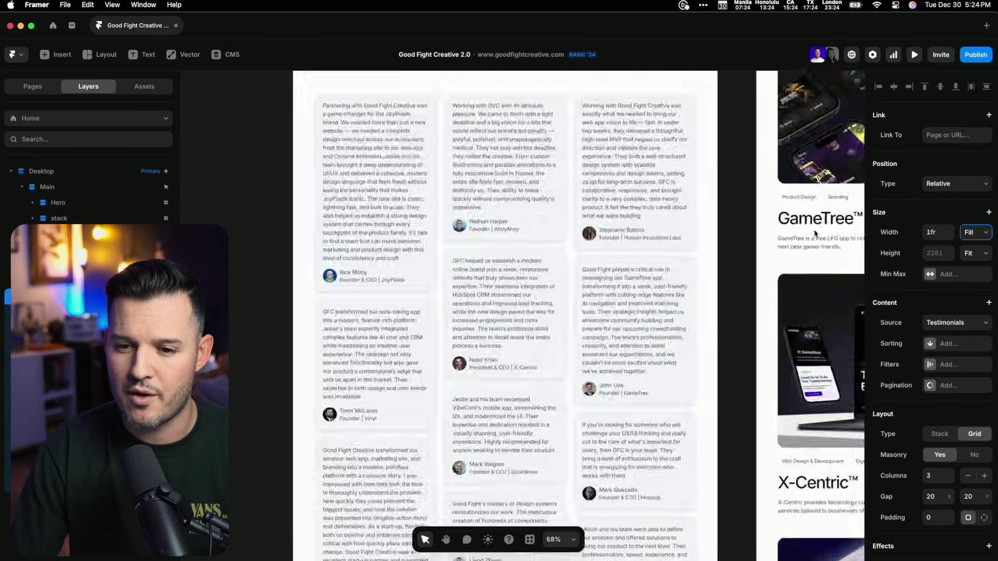
pyautogui.scroll(-2, 814, 234)
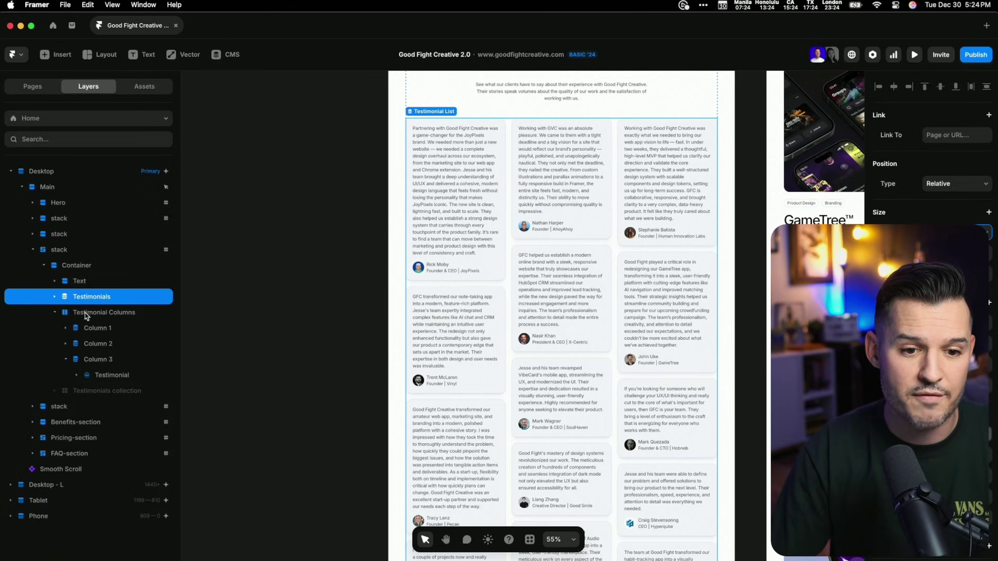
# Delete the old Testimonial Columns layer from the testimonials section.
pyautogui.click(86, 313)
pyautogui.press('Delete')
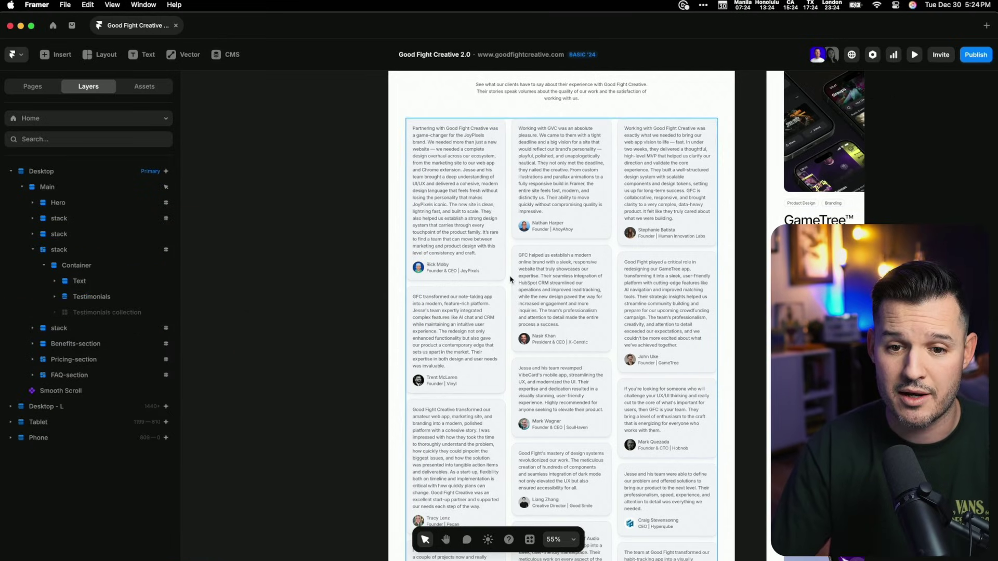
pyautogui.scroll(-6, 514, 278)
pyautogui.scroll(2, 522, 277)
pyautogui.click(576, 337)
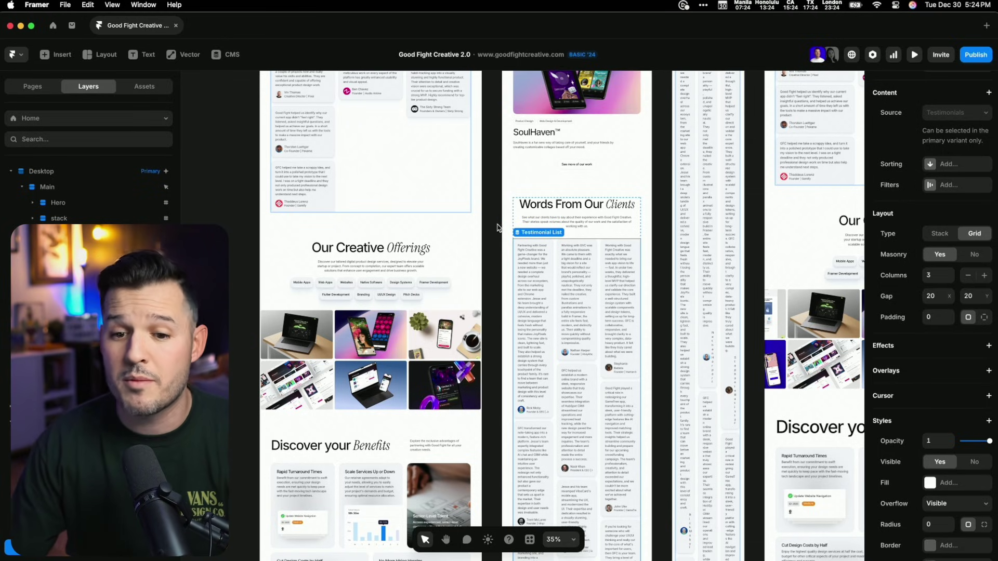
# Set the Testimonial List to 2 columns in the Tablet breakpoint and 1 column on Phone.
pyautogui.scroll(4, 631, 301)
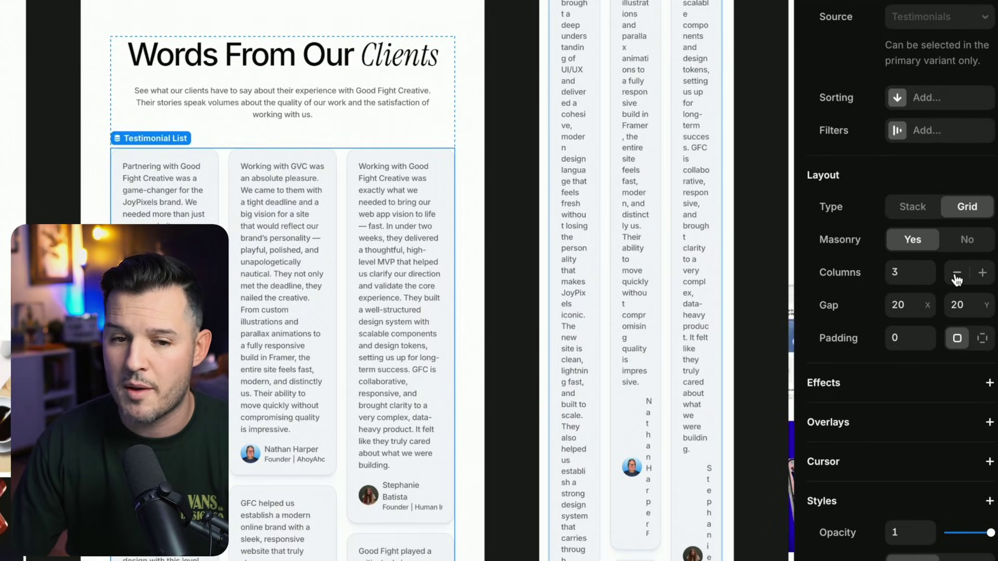
pyautogui.click(956, 275)
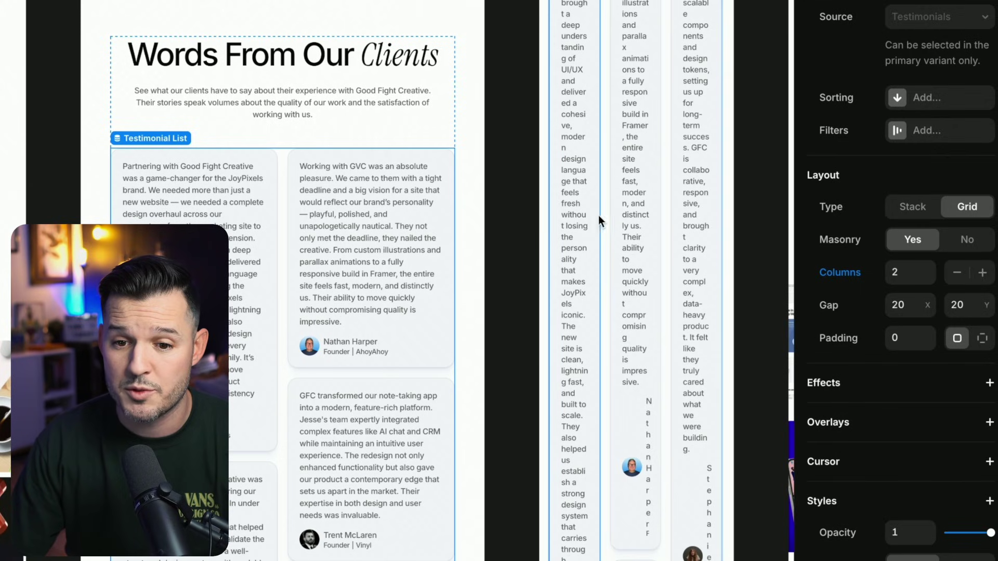
pyautogui.scroll(5, 865, 258)
pyautogui.scroll(-5, 983, 349)
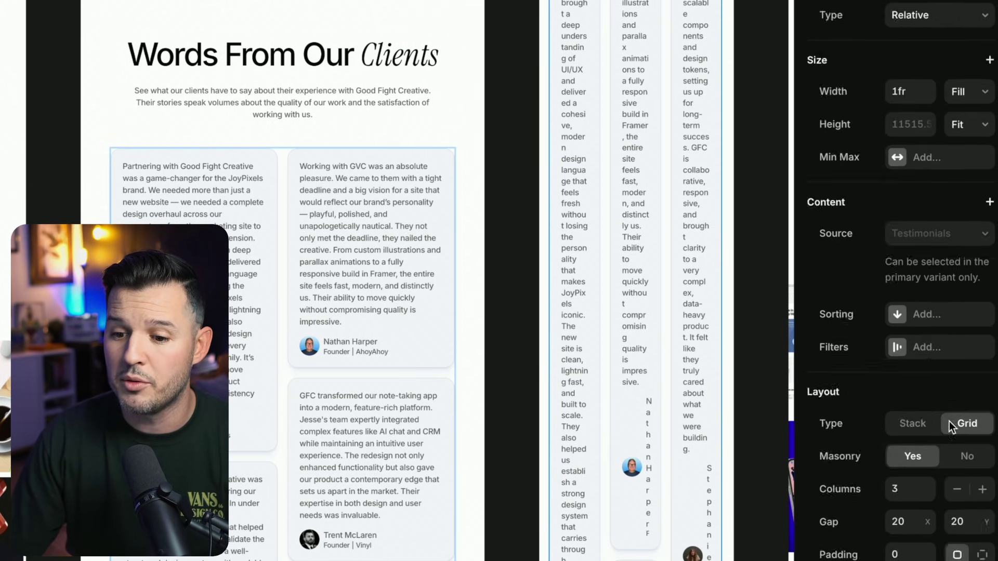
pyautogui.click(959, 270)
pyautogui.click(960, 270)
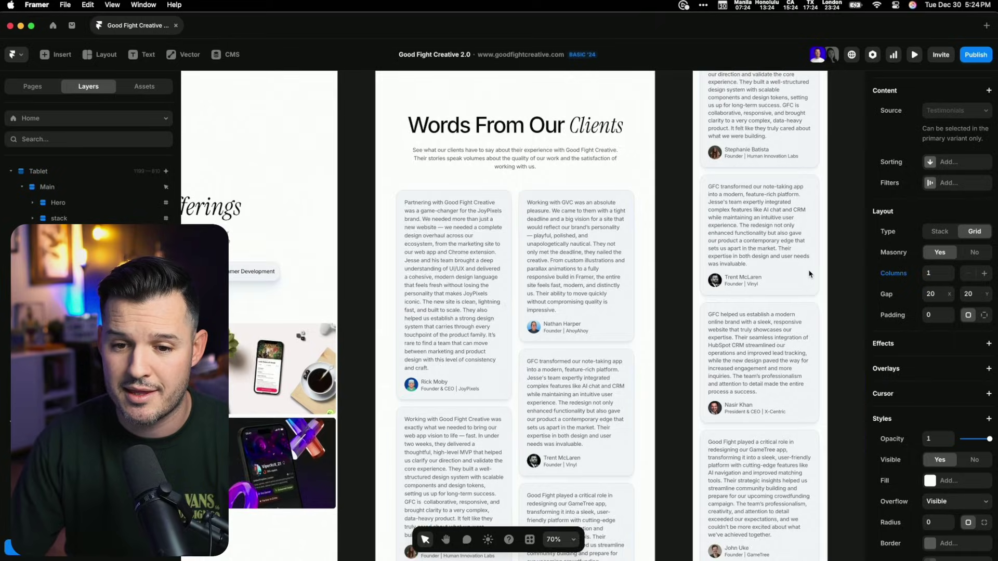
pyautogui.scroll(-5, 809, 273)
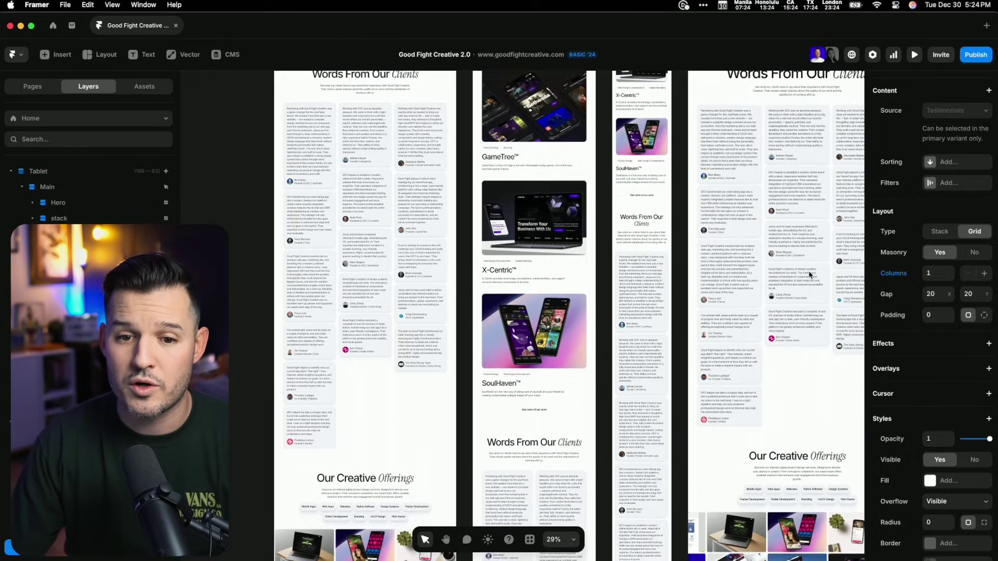
pyautogui.hscroll(2, 813, 272)
pyautogui.scroll(1, 813, 272)
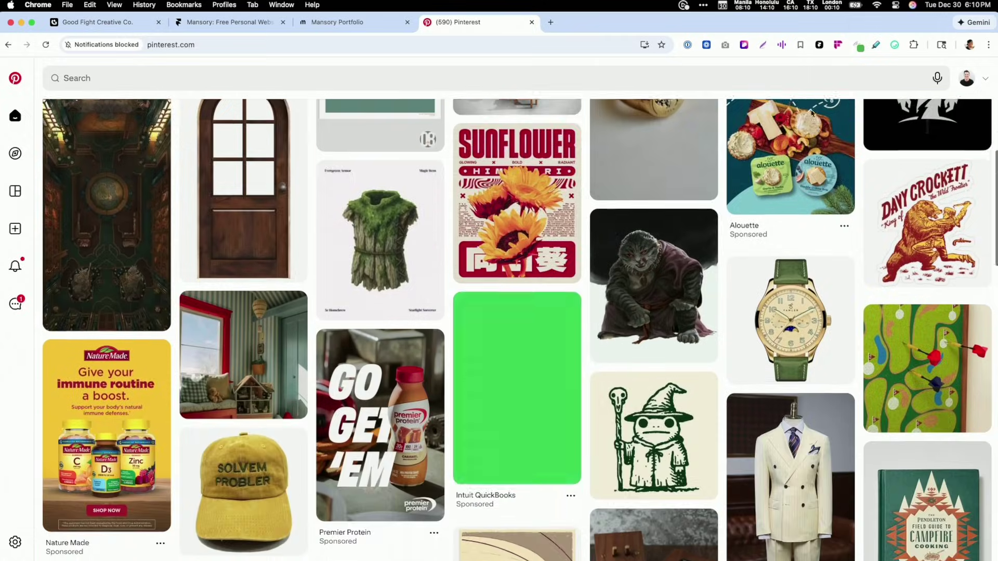
pyautogui.scroll(-3, 811, 113)
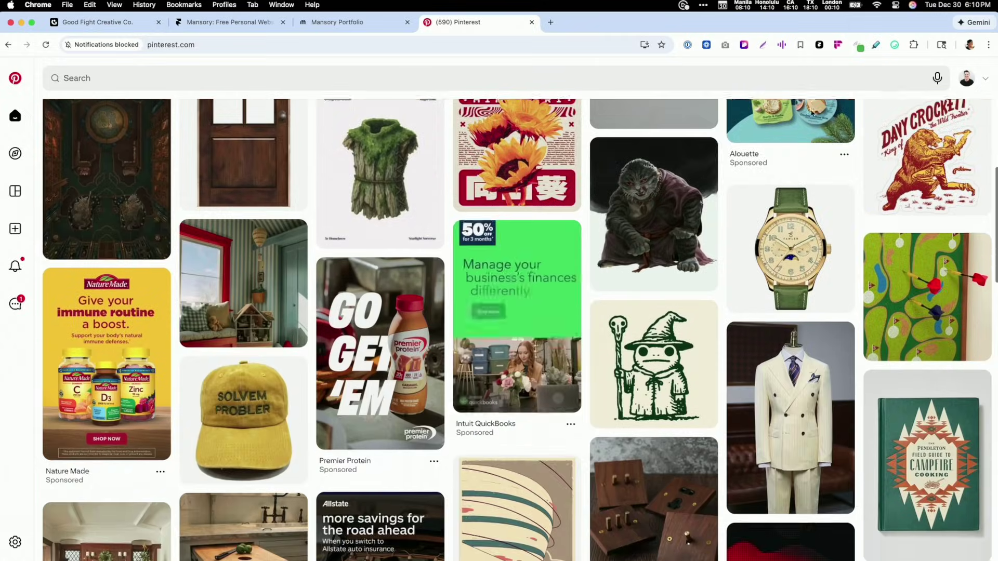
pyautogui.scroll(-5, 811, 113)
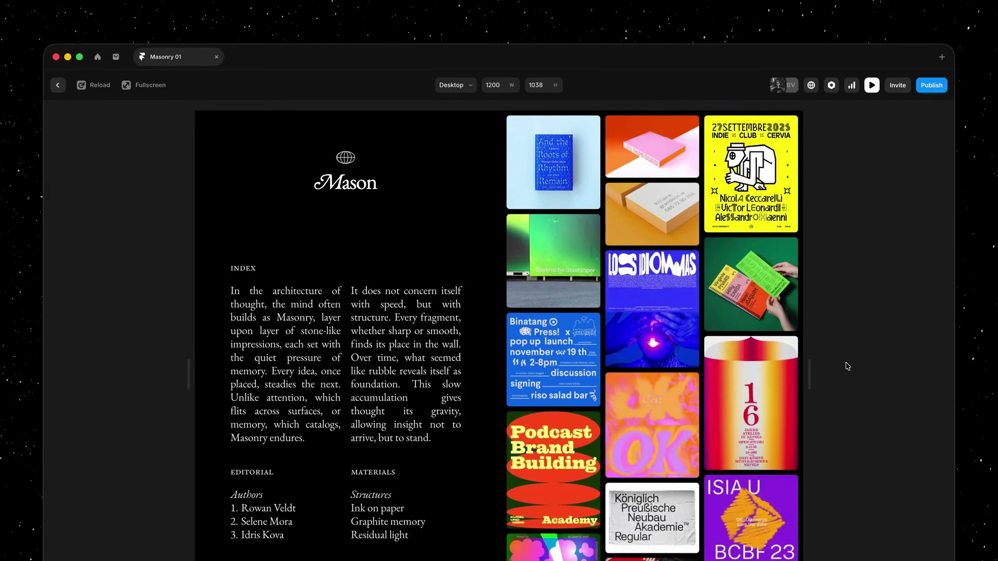
pyautogui.scroll(-8, 519, 228)
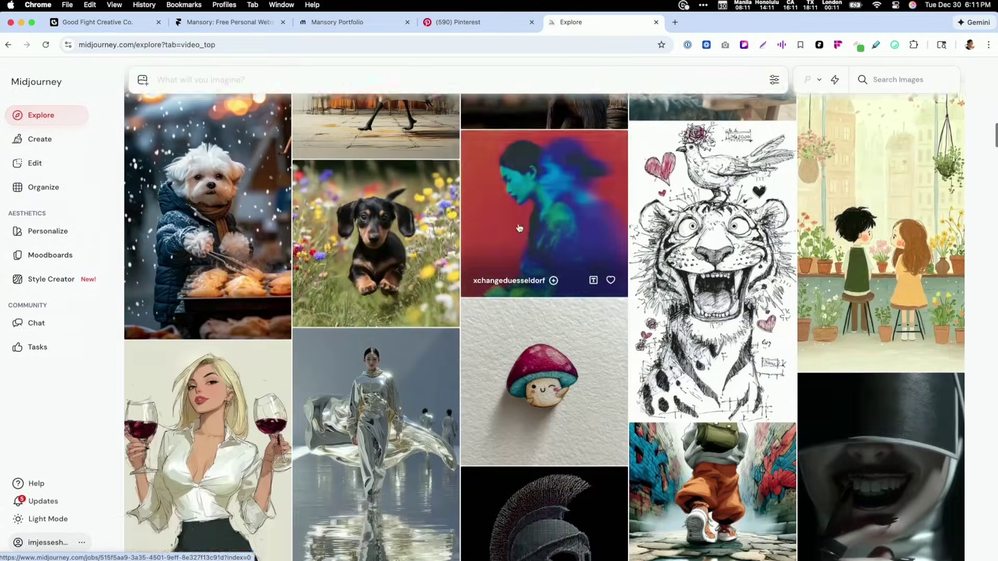
pyautogui.scroll(-3, 519, 227)
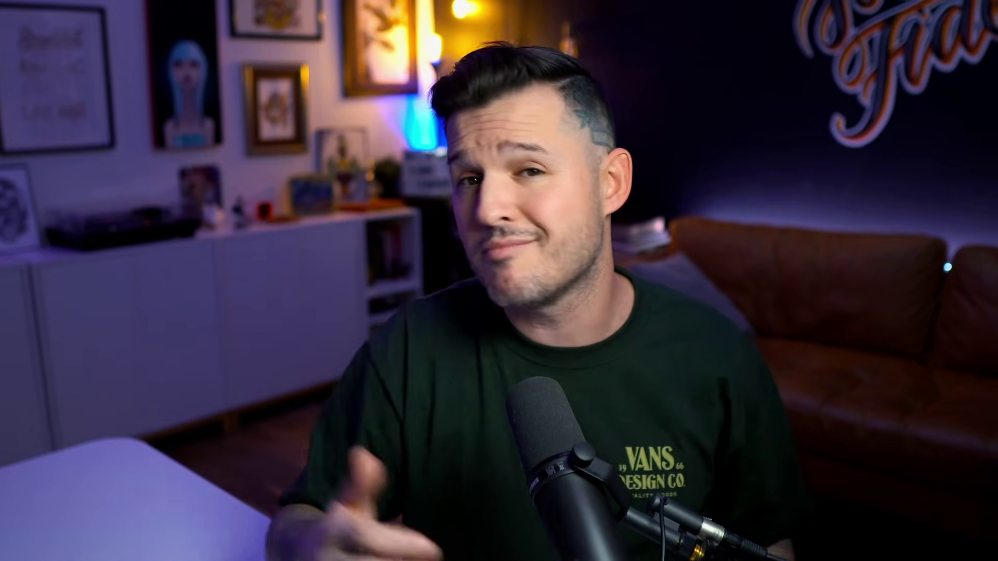